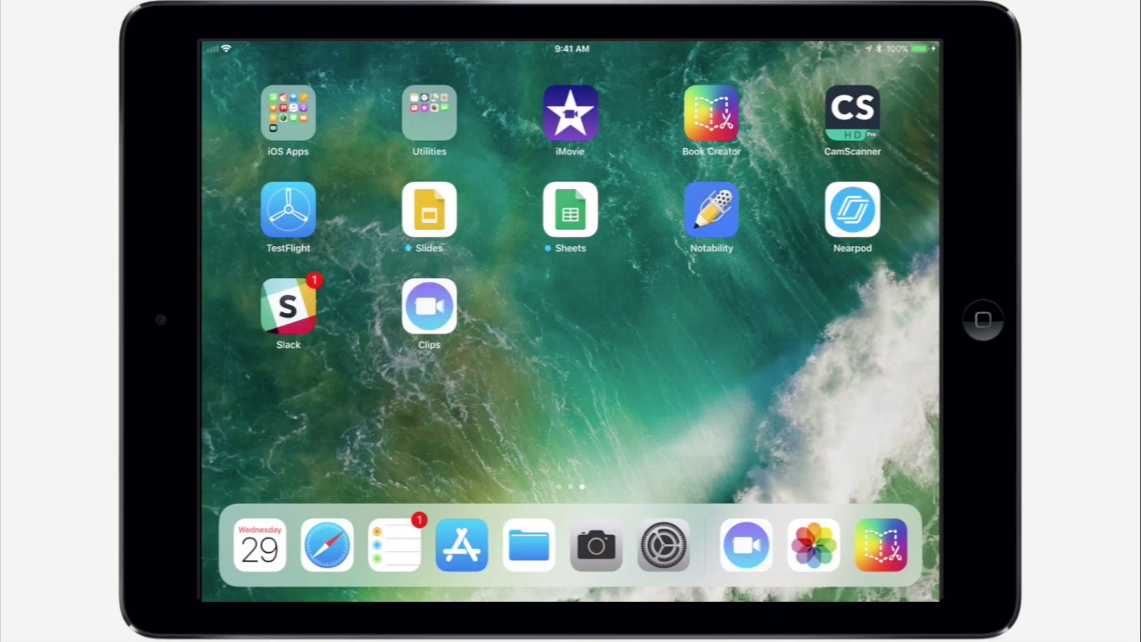
- Launch Book Creator and create a new square book
click(712, 113)
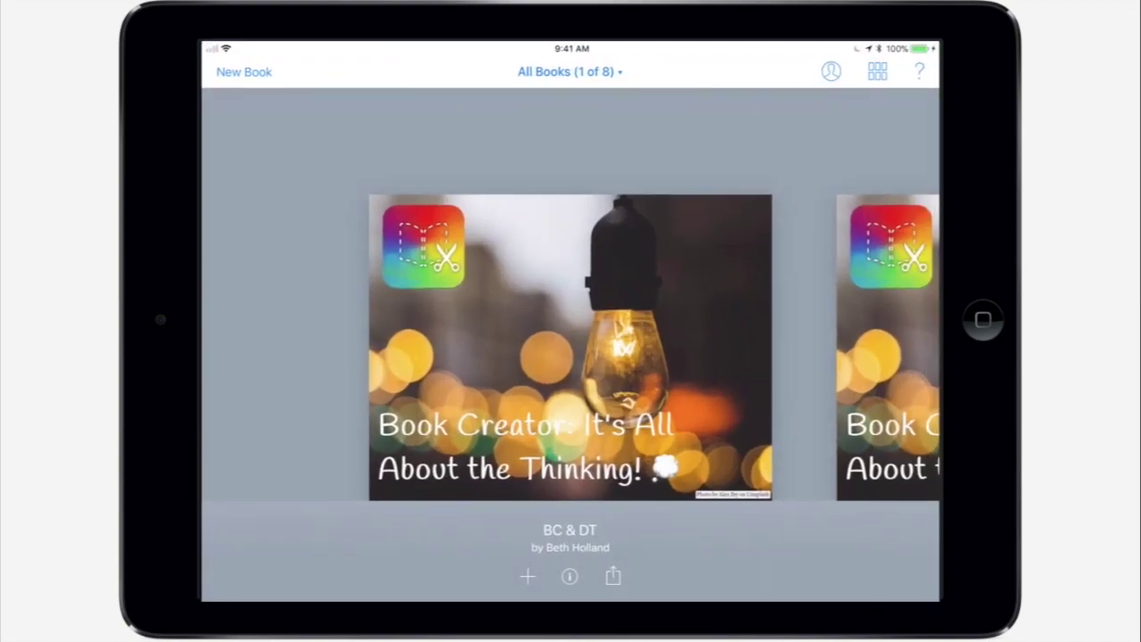
click(243, 71)
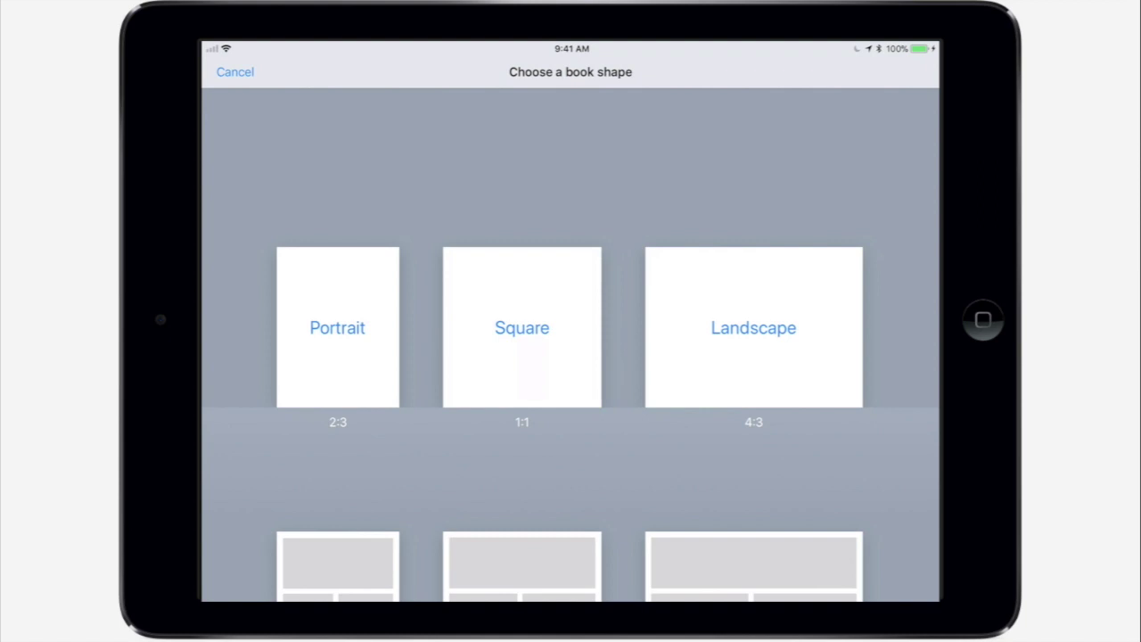
click(526, 361)
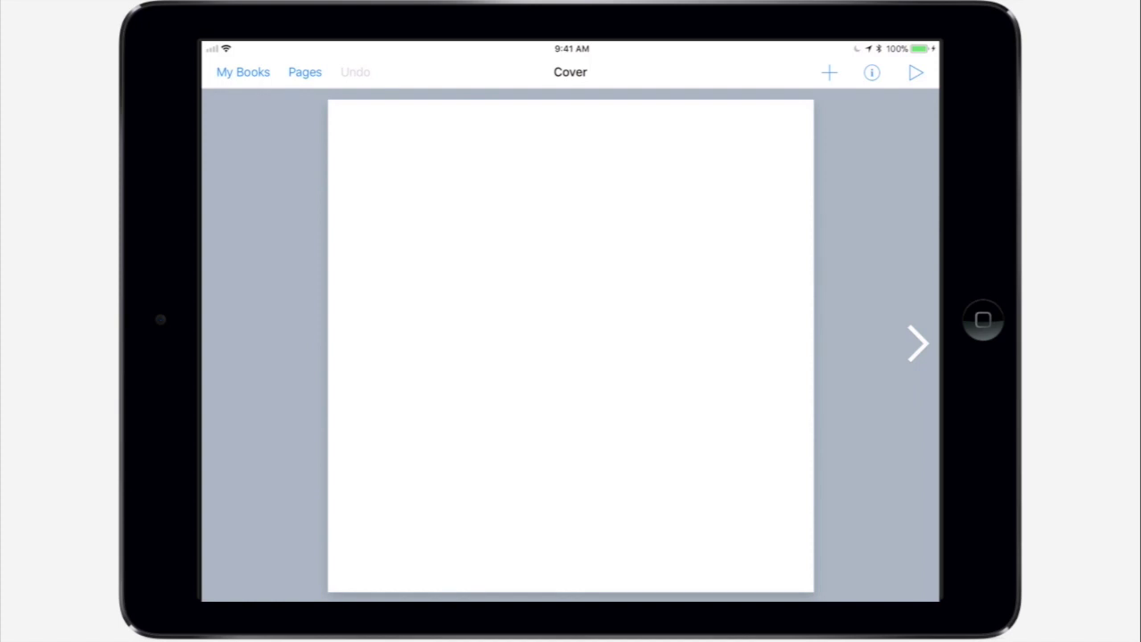
- Give the cover page a graph-paper grid background
click(871, 72)
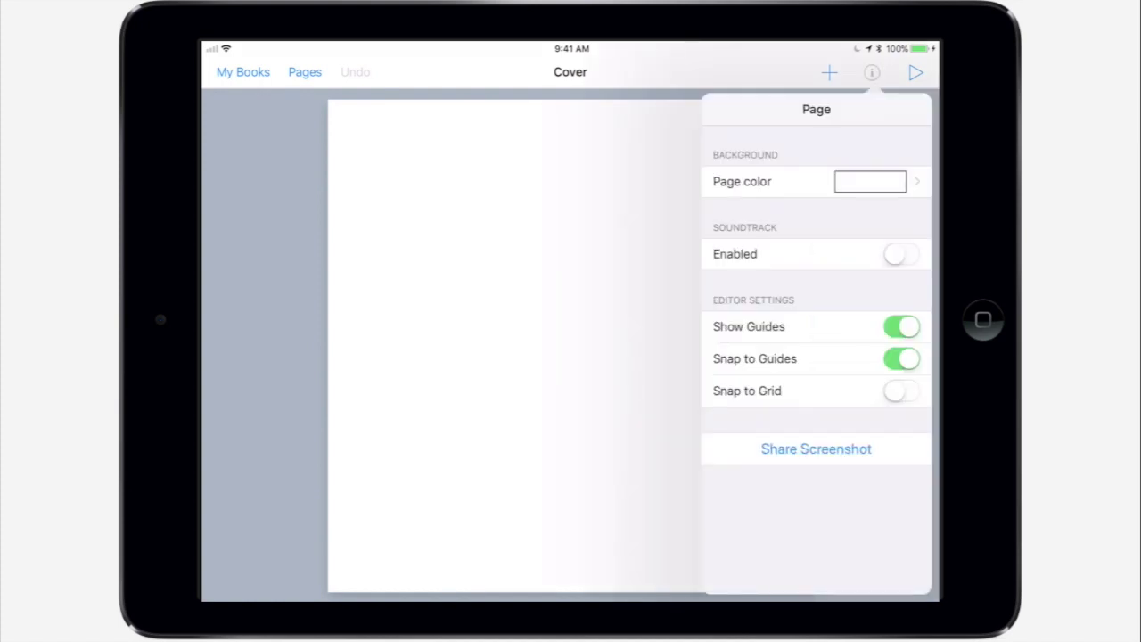
click(870, 181)
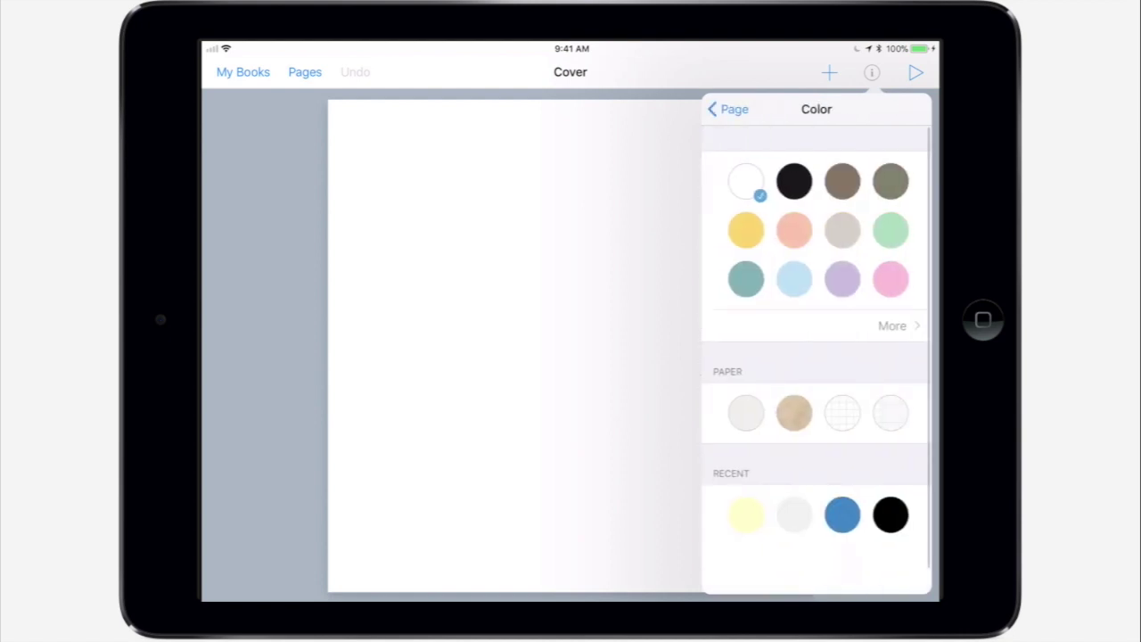
click(842, 412)
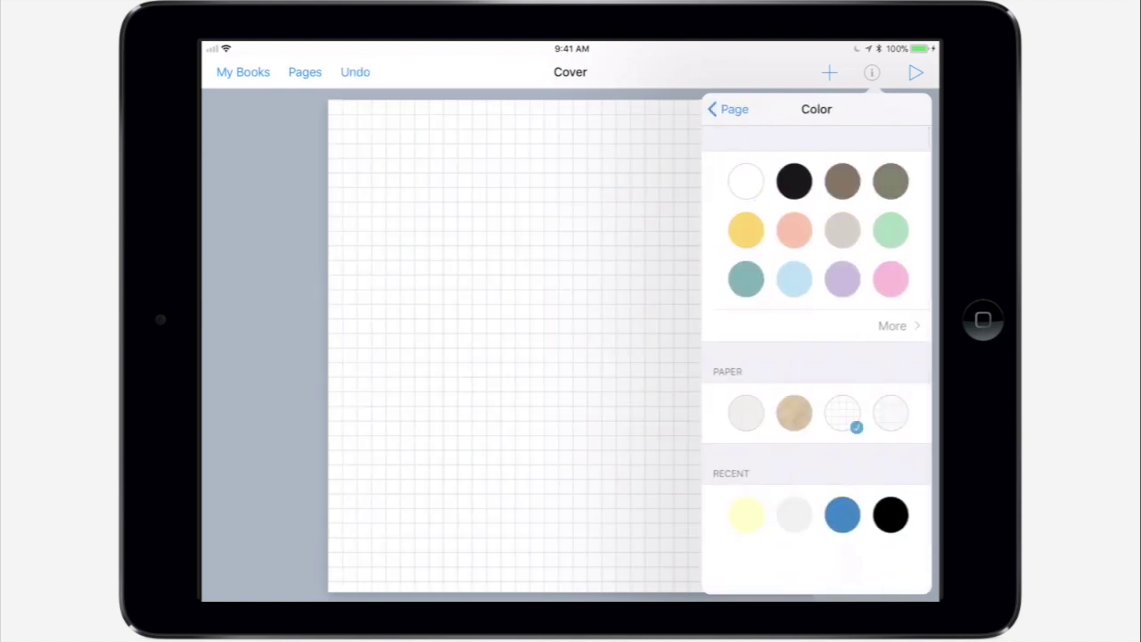
- Dismiss the page colour options to get back to the grid cover
key(Escape)
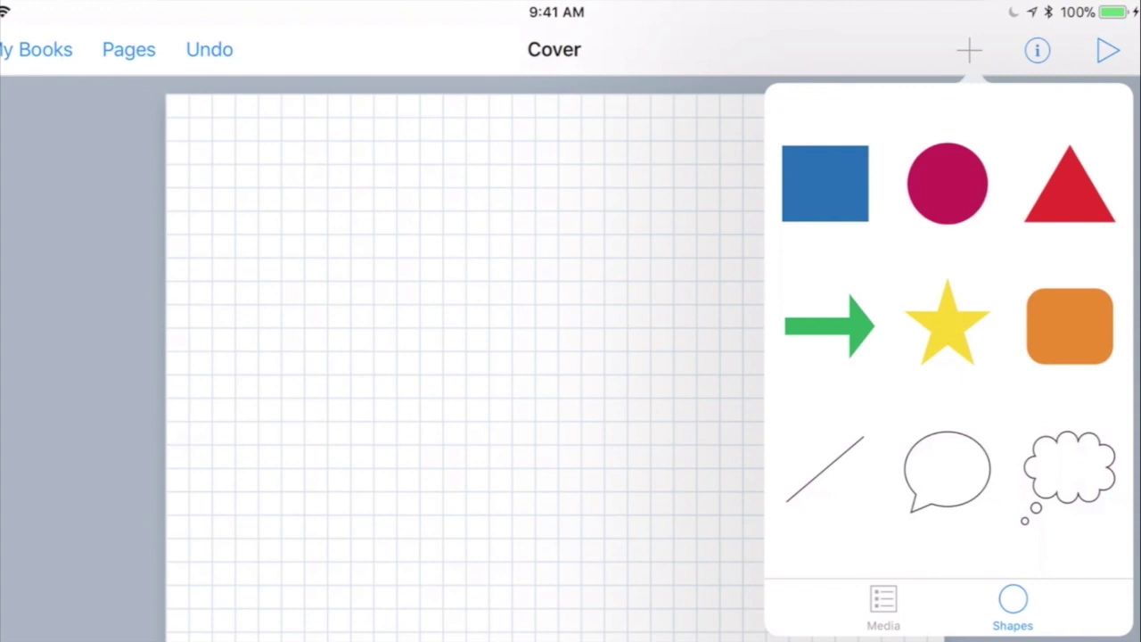
- Add a rectangle to the cover and change its fill from blue to gray
click(825, 182)
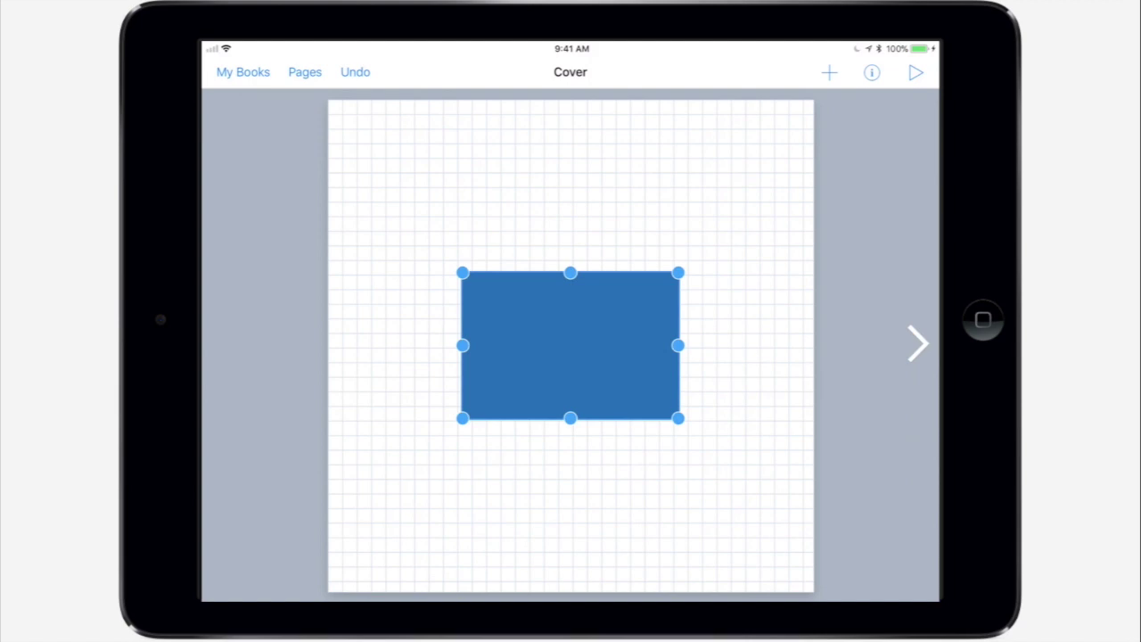
click(872, 72)
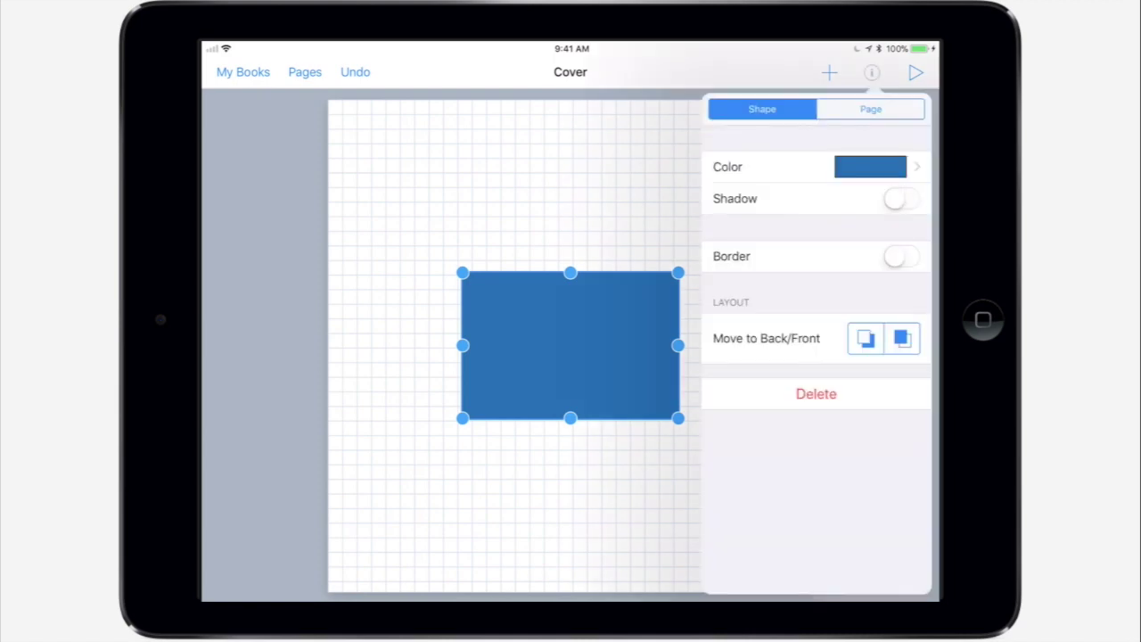
click(870, 167)
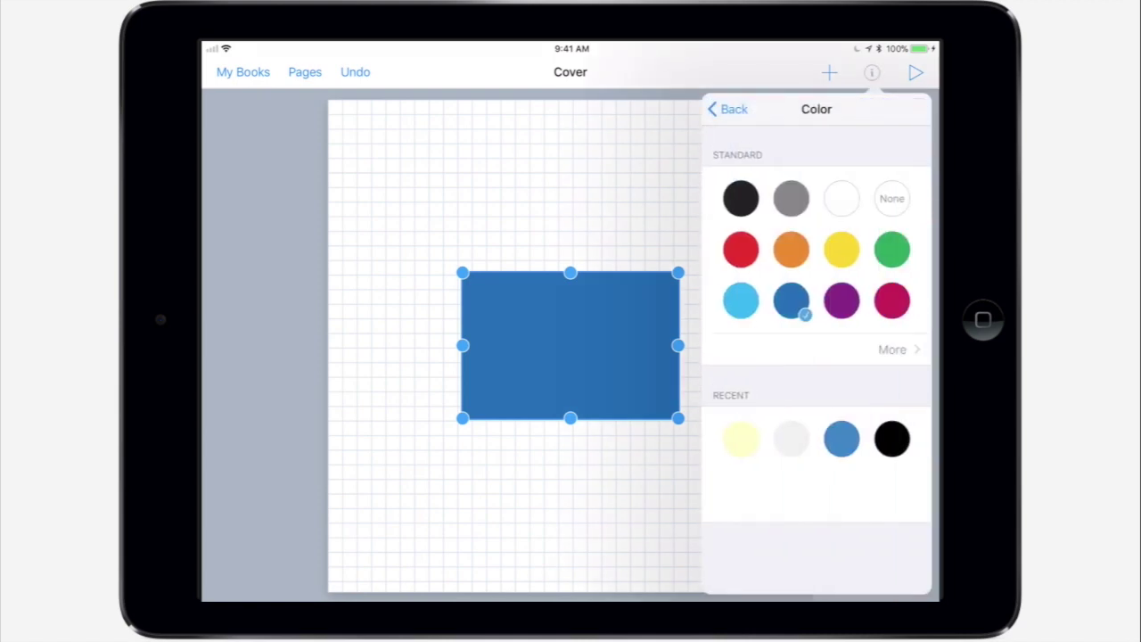
click(791, 198)
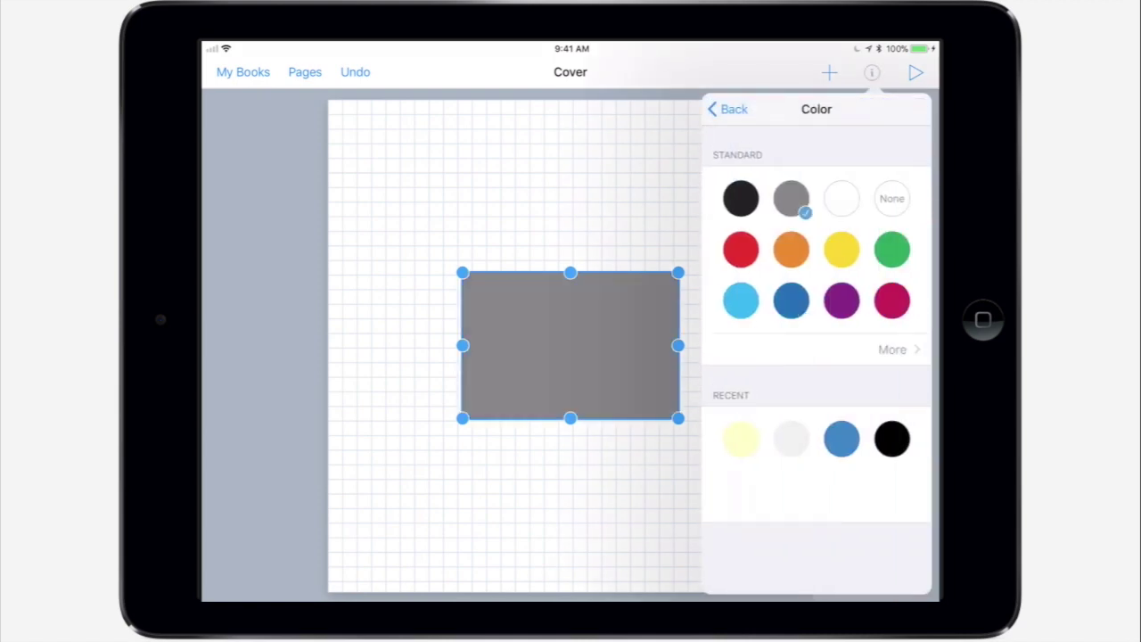
click(871, 72)
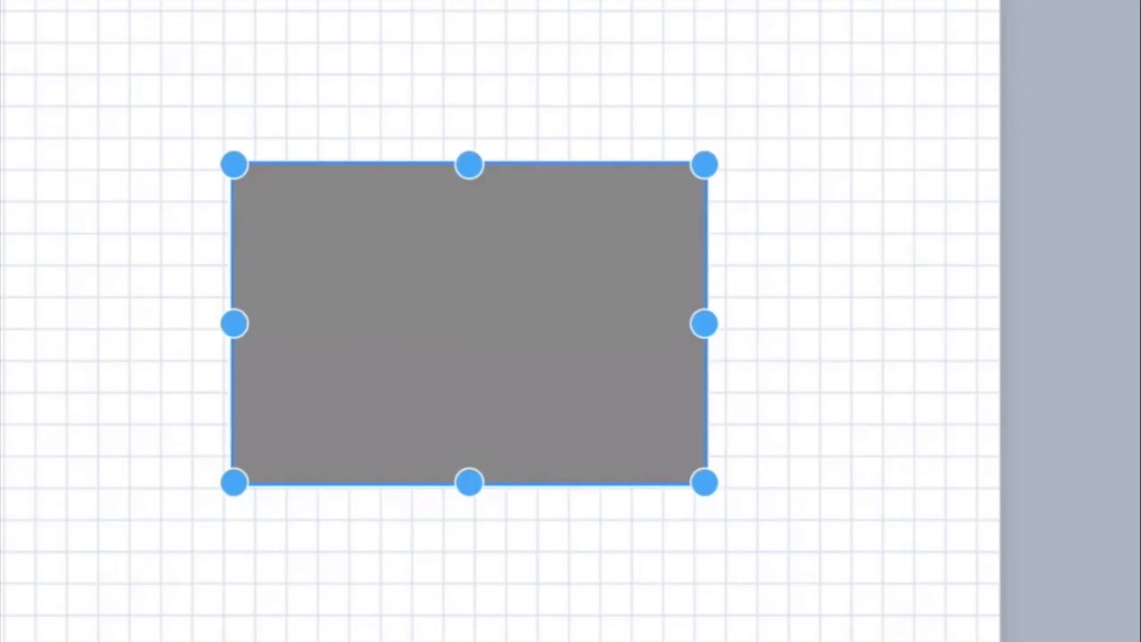
- Drag the gray rectangle down to rest at the bottom centre of the cover
mouse_move(468, 323)
mouse_down()
mouse_move(474, 493)
mouse_move(472, 280)
mouse_move(472, 638)
mouse_move(473, 383)
mouse_move(472, 397)
mouse_up()
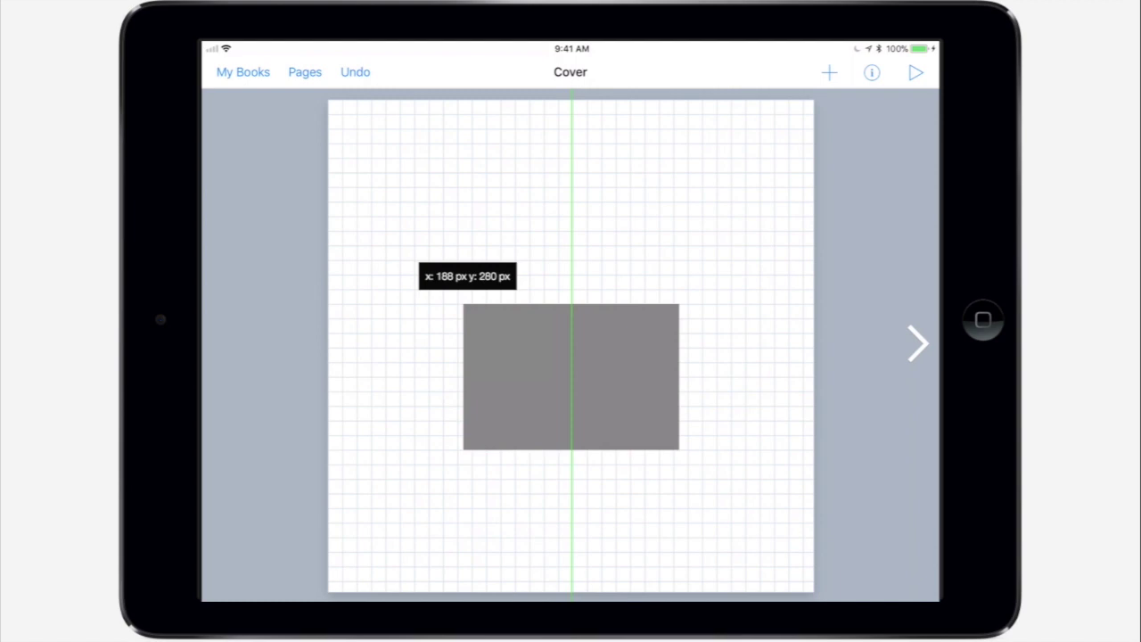
drag(570, 378, 570, 518)
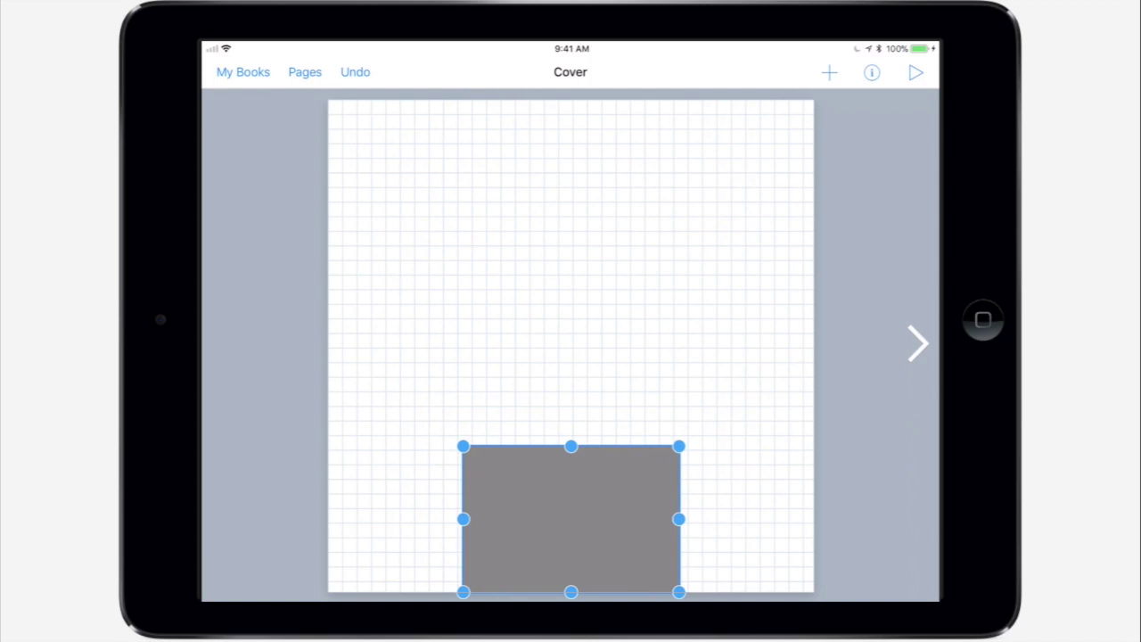
click(870, 72)
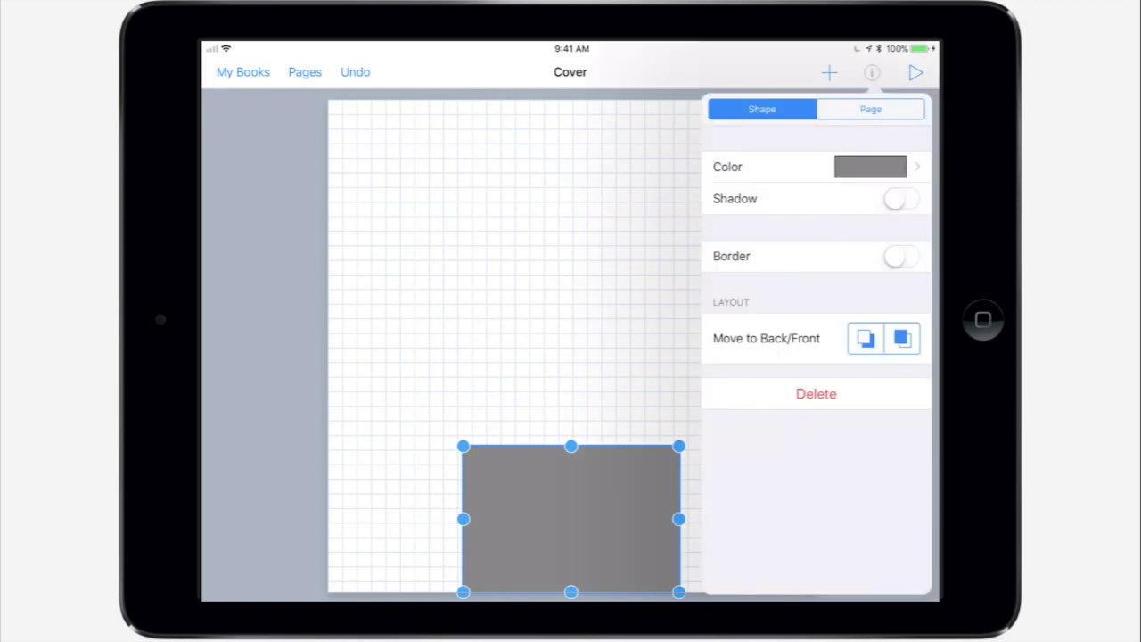
click(829, 72)
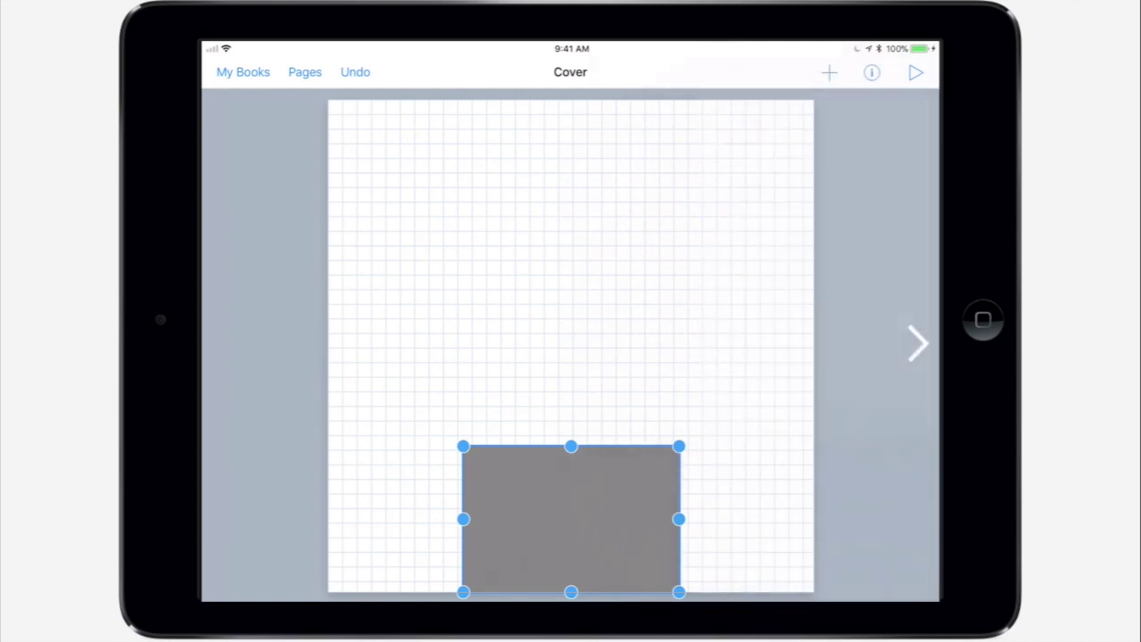
click(829, 72)
- Pen-draw a row of small black dots left of the gray rectangle
click(791, 248)
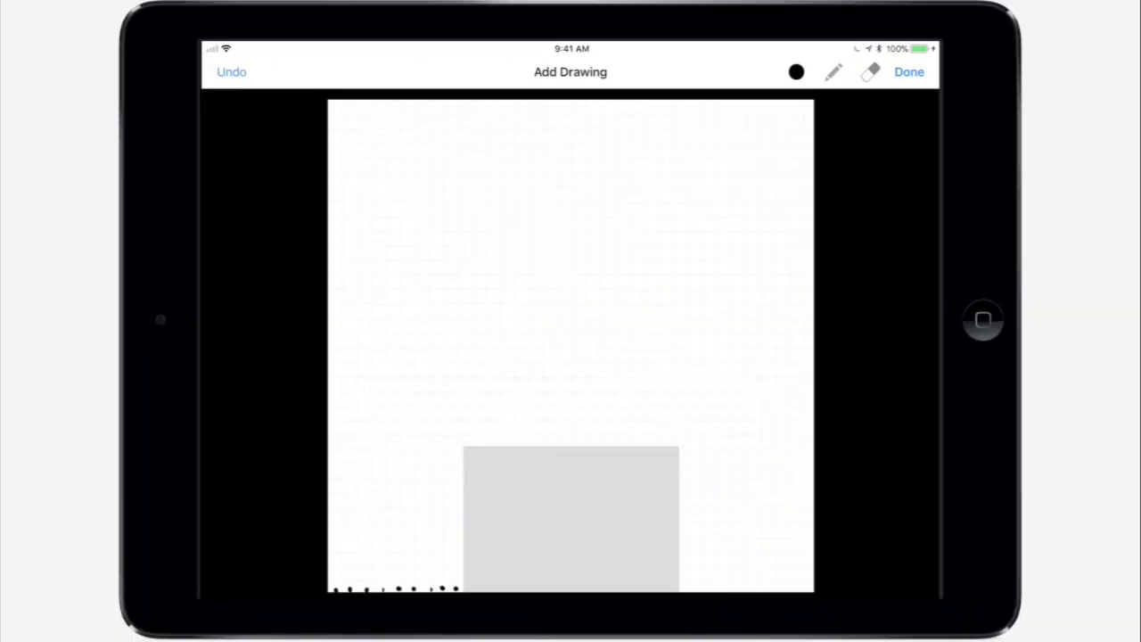
click(909, 72)
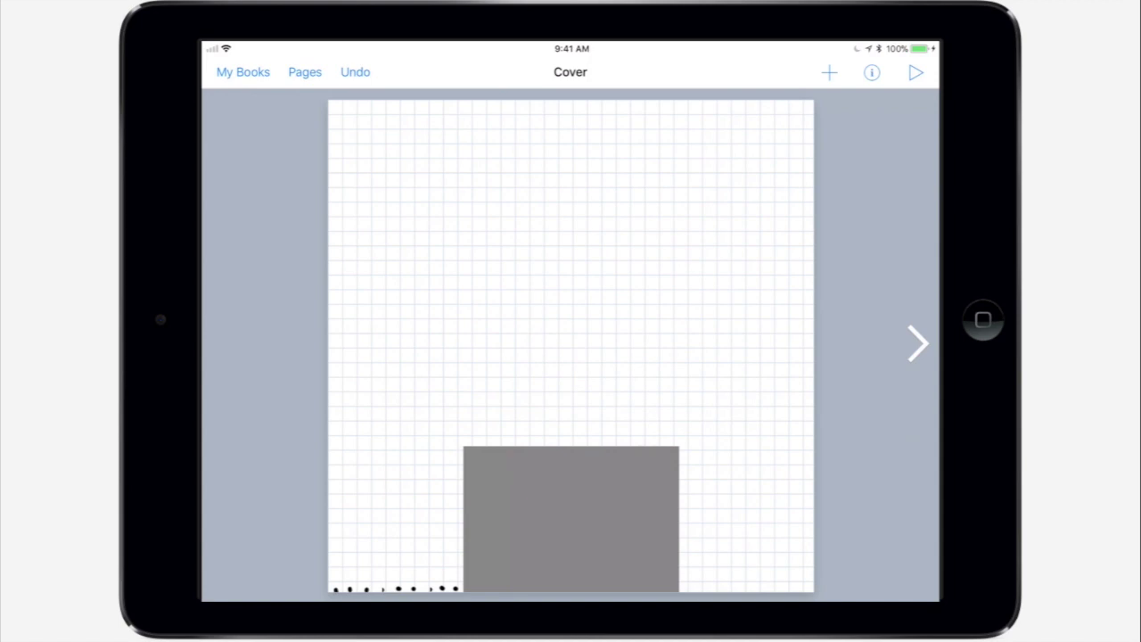
- Insert a red triangle shape to serve as the roof
click(829, 72)
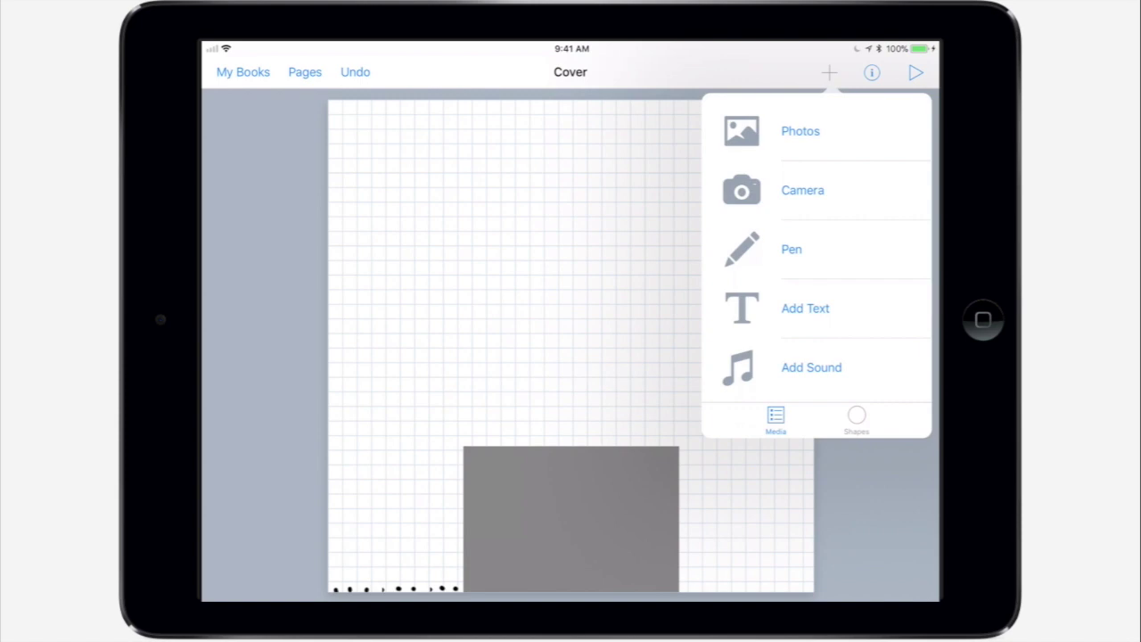
click(856, 421)
click(892, 156)
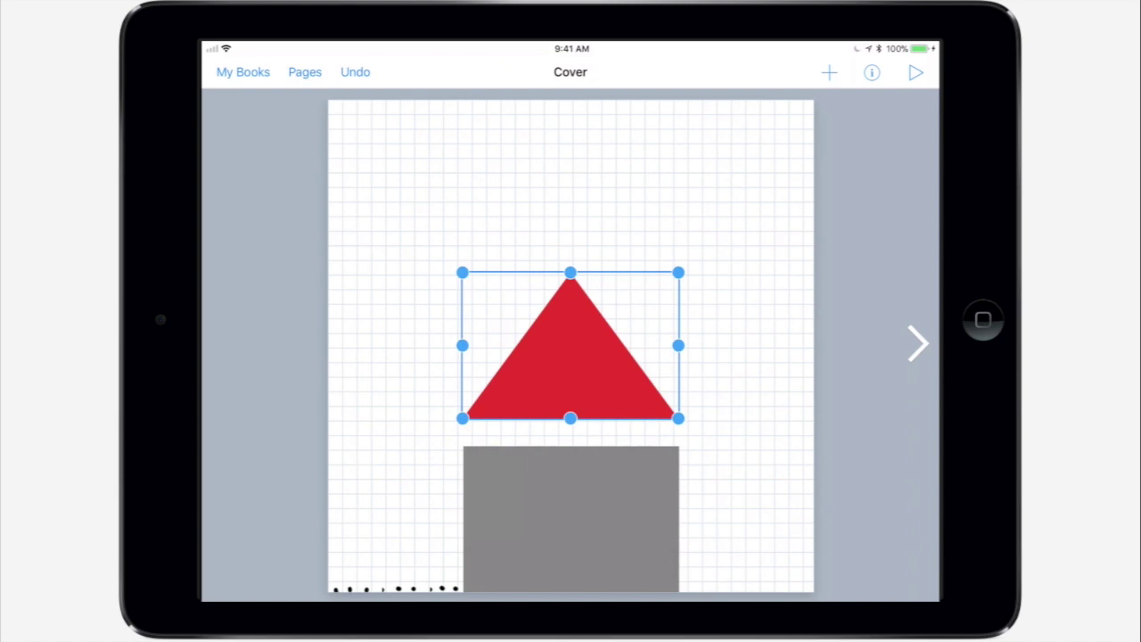
- Lower the red triangle onto the gray body and flatten its height
click(570, 356)
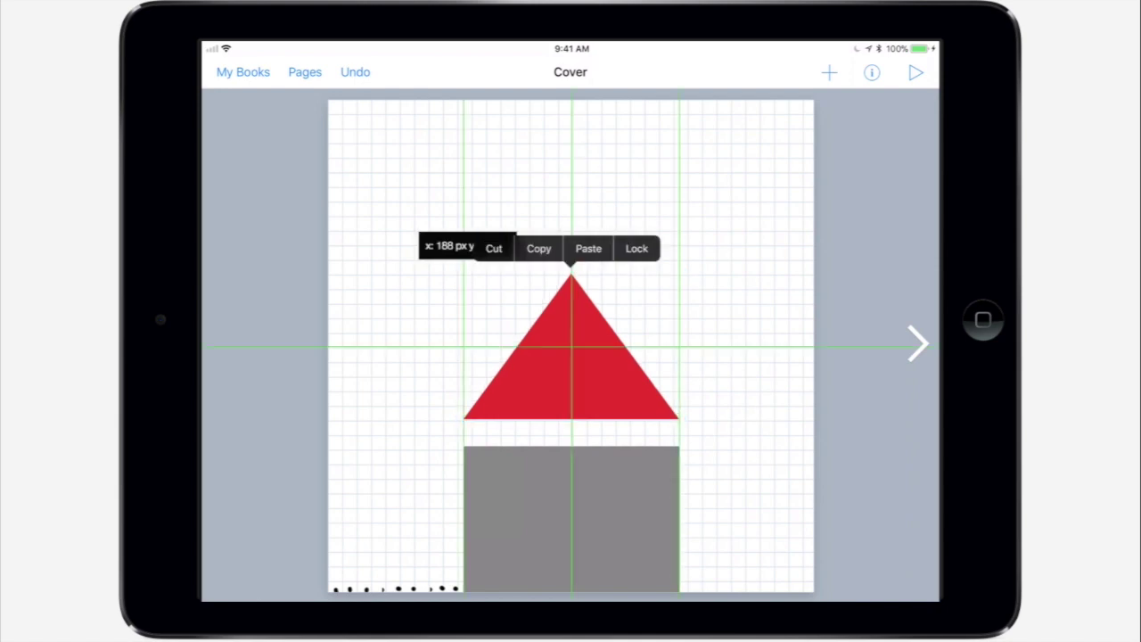
drag(571, 372, 571, 398)
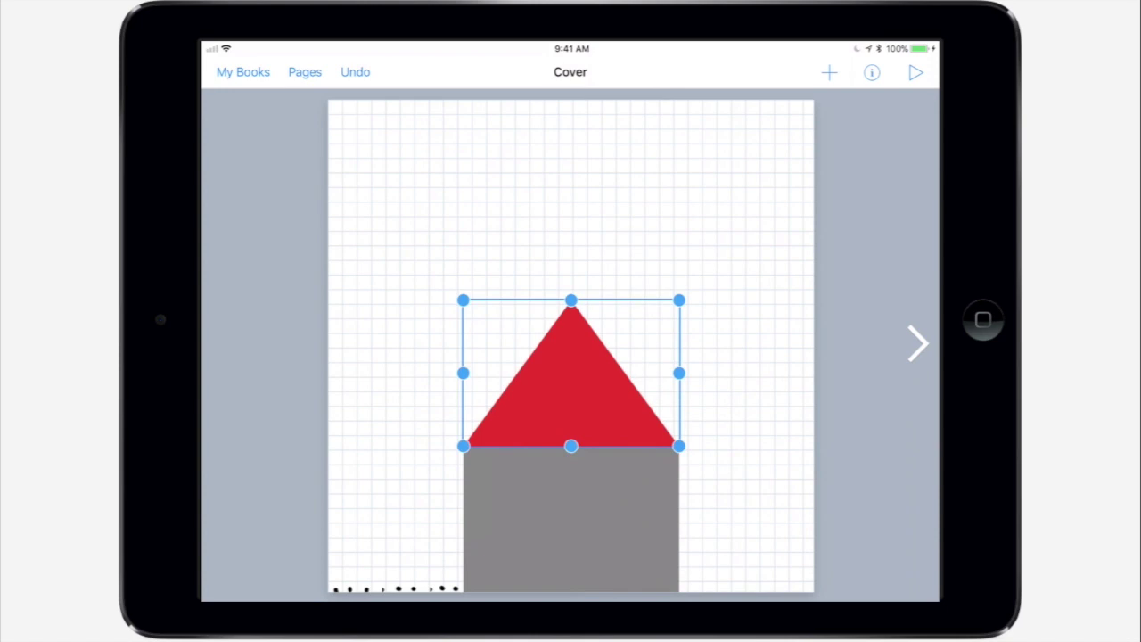
click(571, 379)
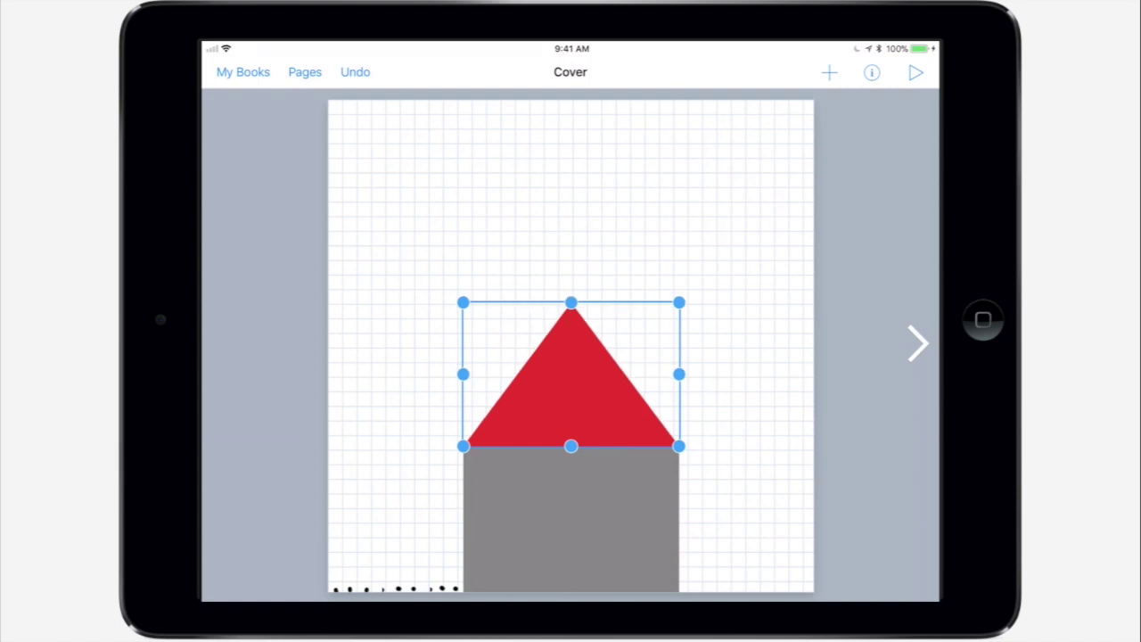
drag(571, 303, 570, 357)
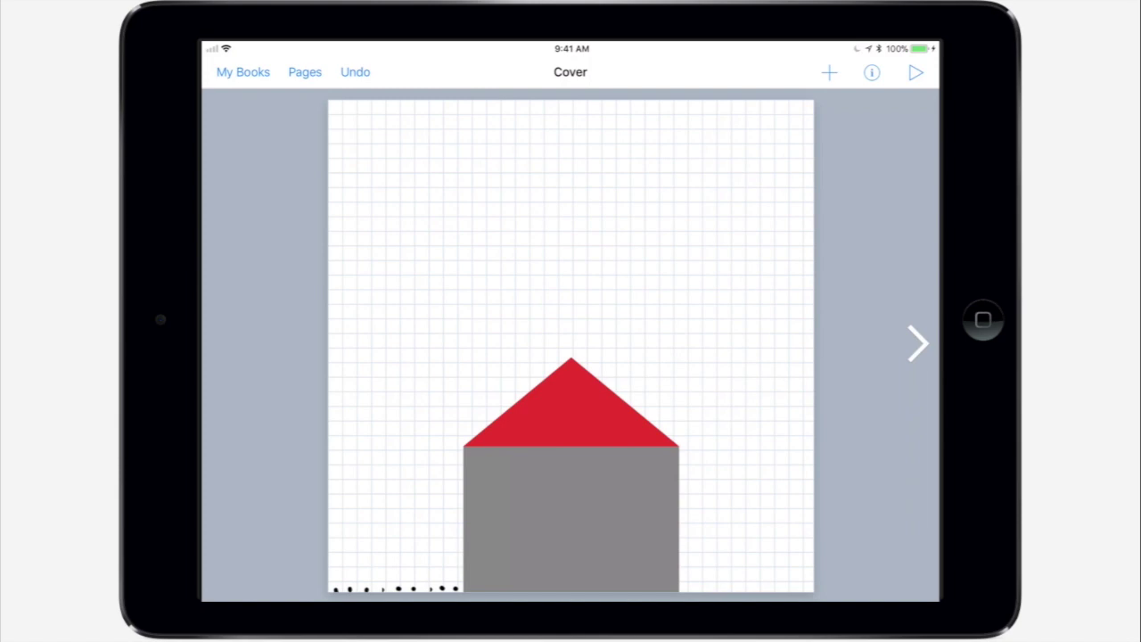
- Insert a new rectangle and colour it red
click(829, 72)
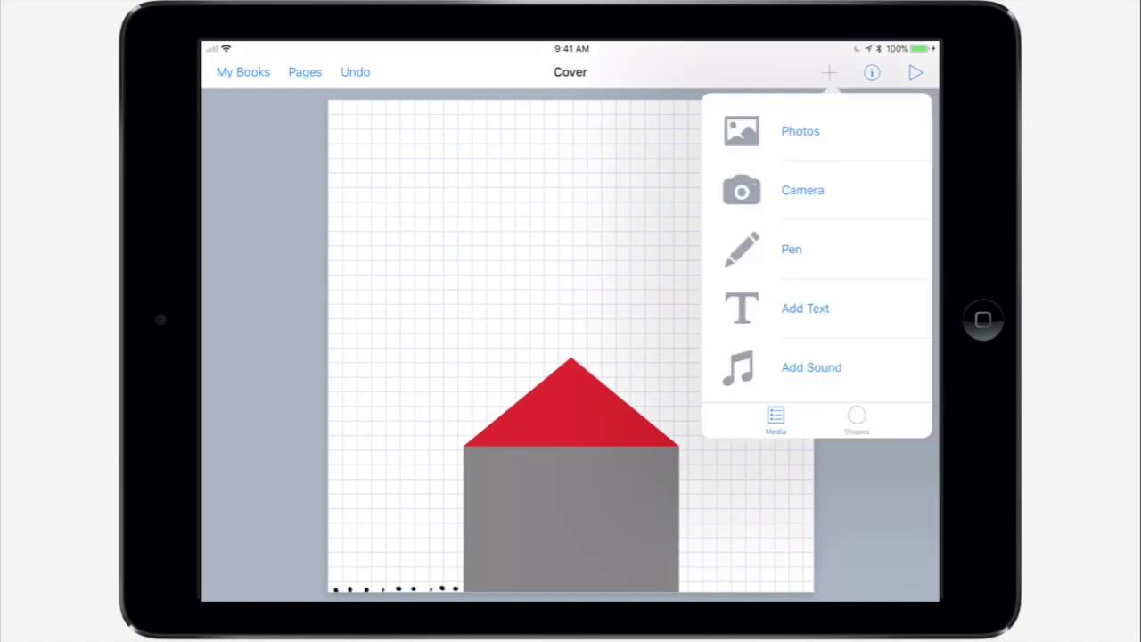
click(856, 419)
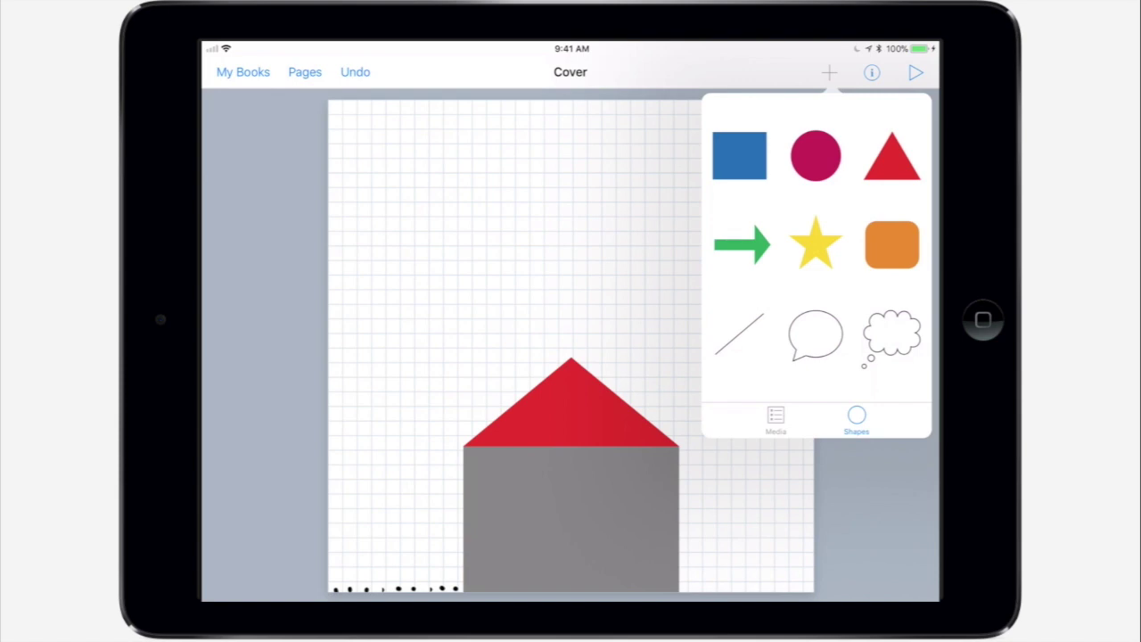
click(739, 155)
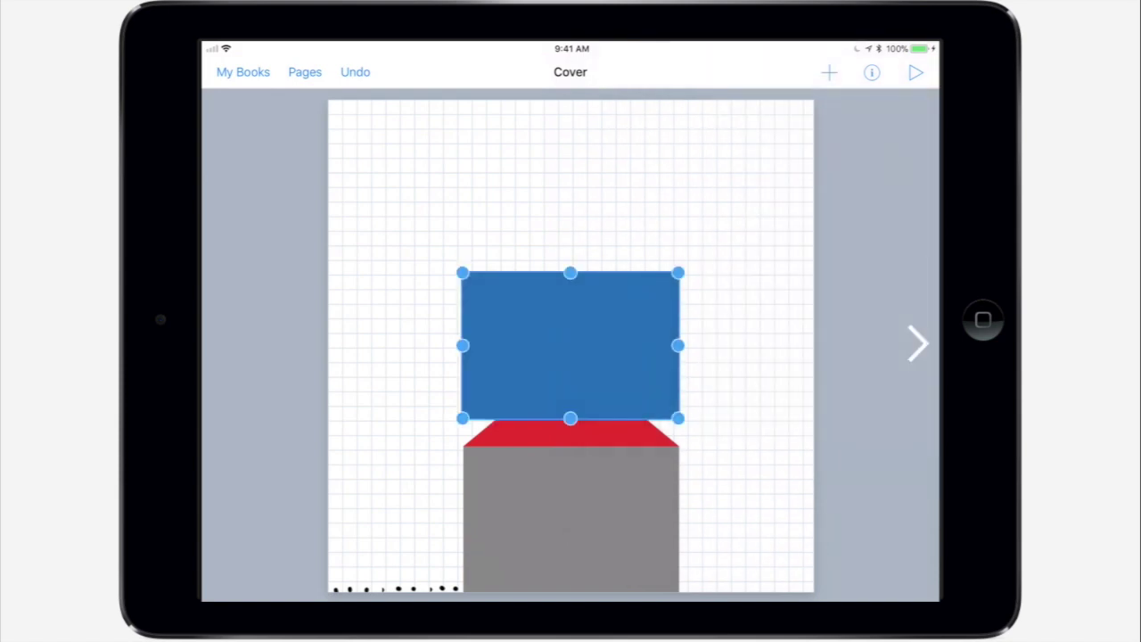
click(870, 73)
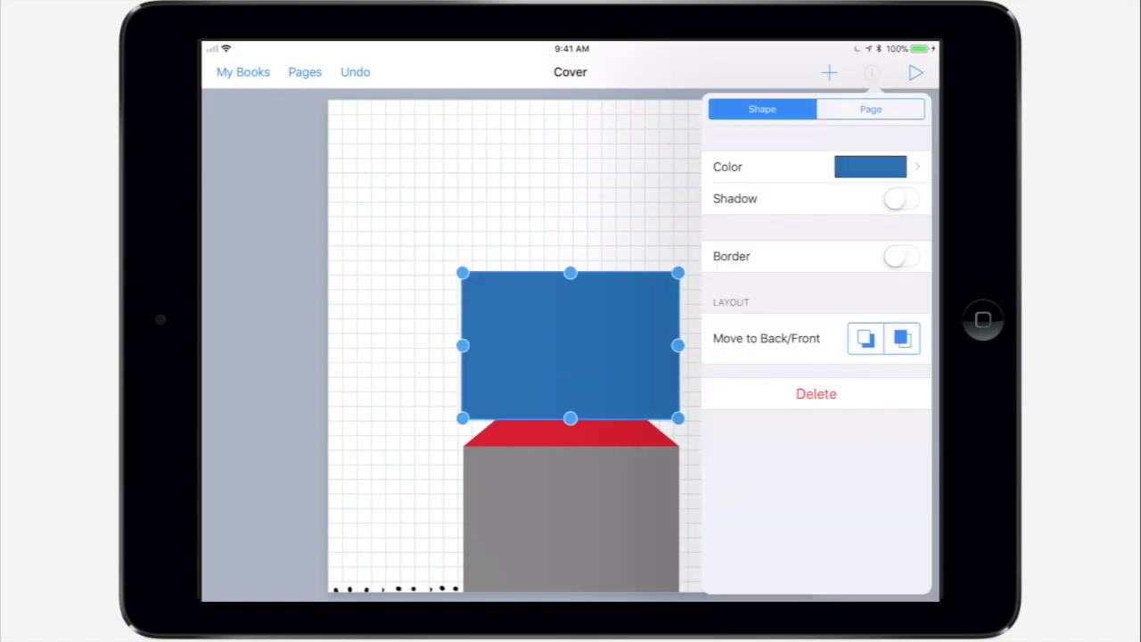
click(870, 166)
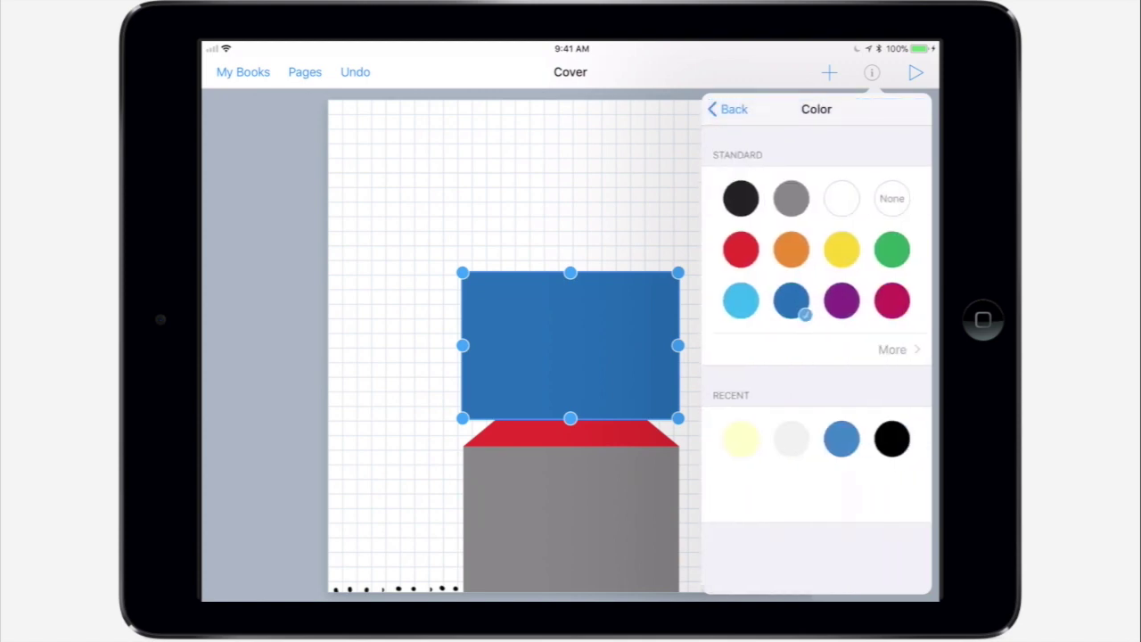
click(740, 249)
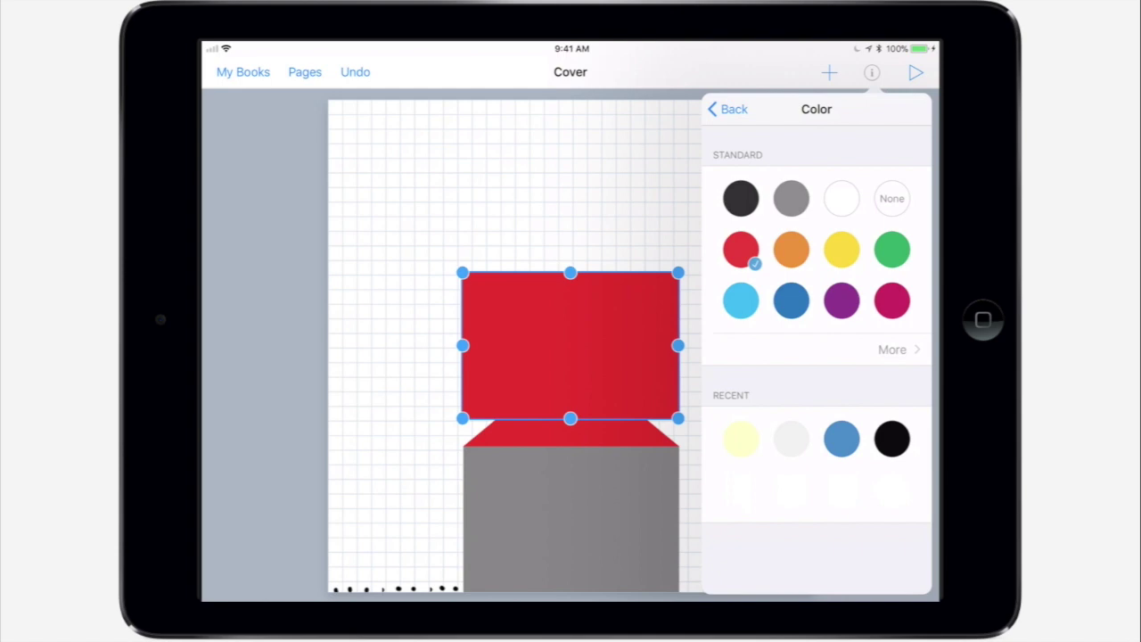
click(870, 72)
- Resize the rectangle into a narrow chimney and place it on the roof's right slope
drag(462, 345, 642, 345)
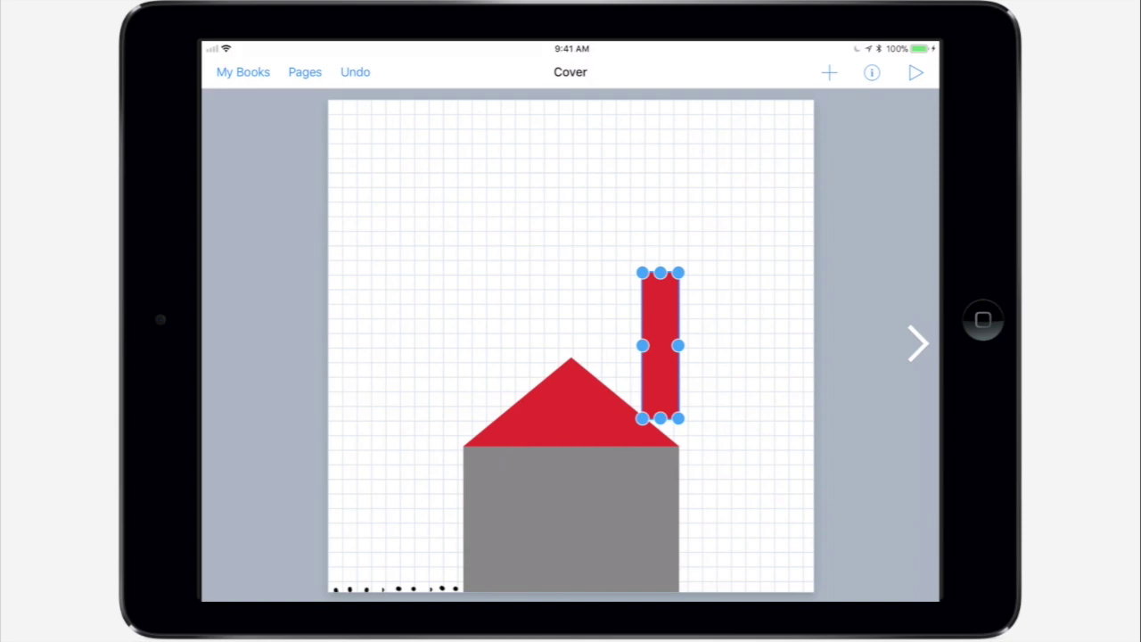
drag(659, 272, 660, 409)
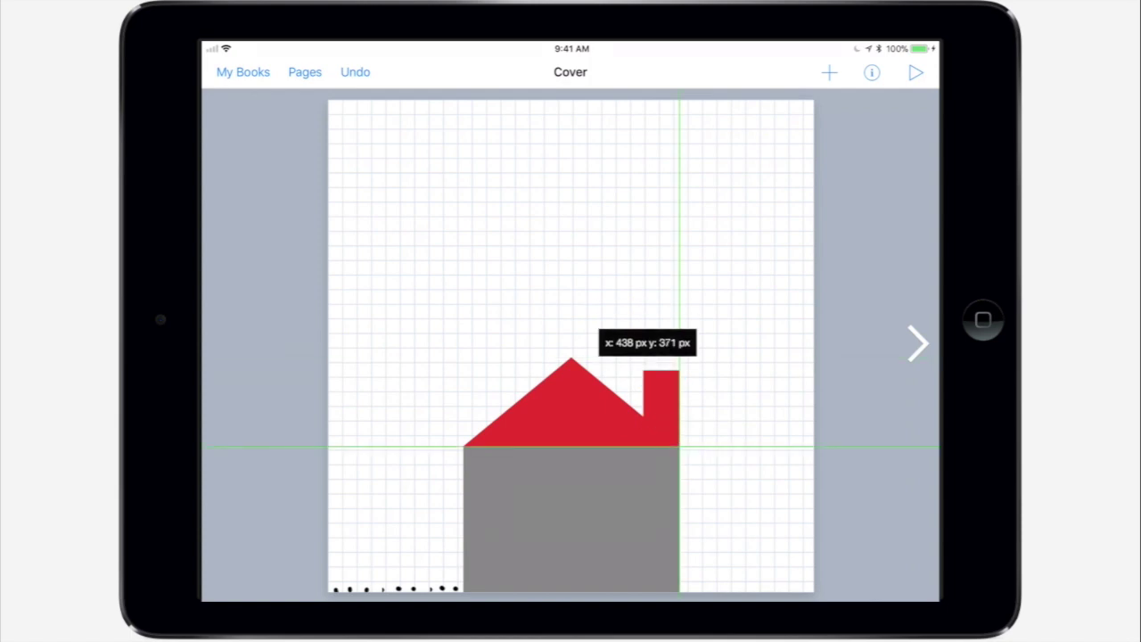
drag(660, 409, 660, 408)
key(Escape)
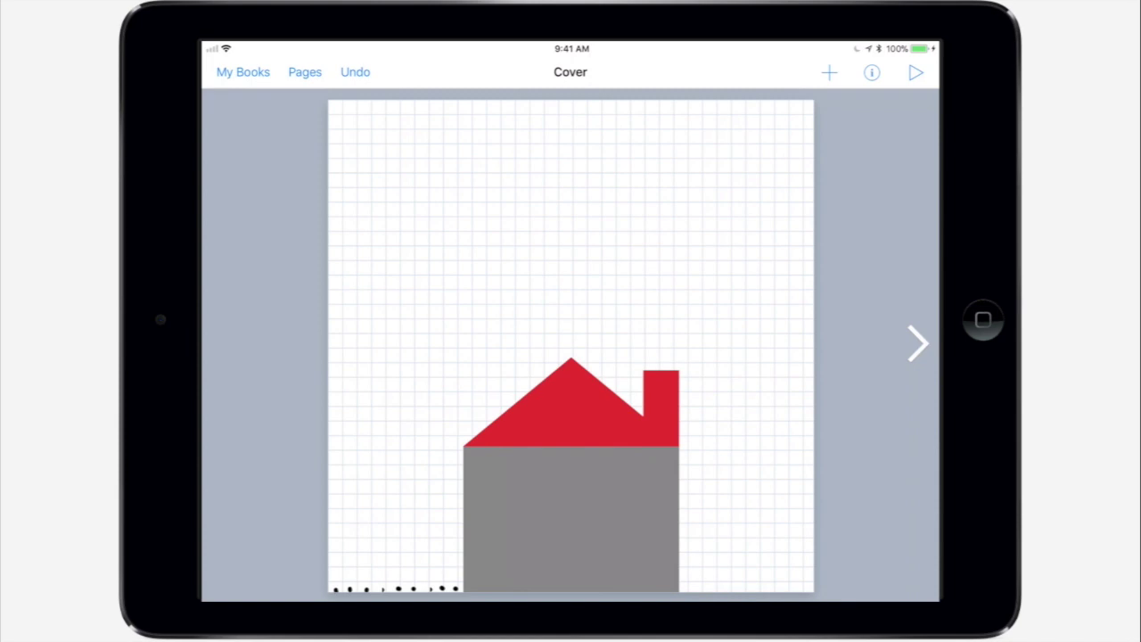
click(660, 408)
drag(661, 408, 632, 407)
key(Escape)
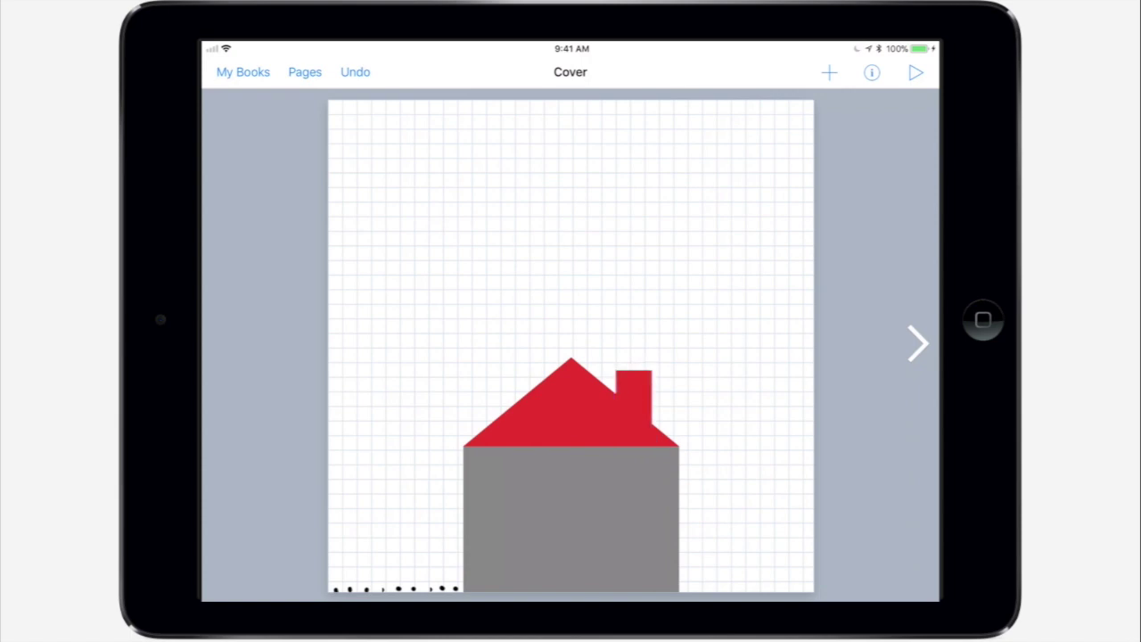
click(634, 408)
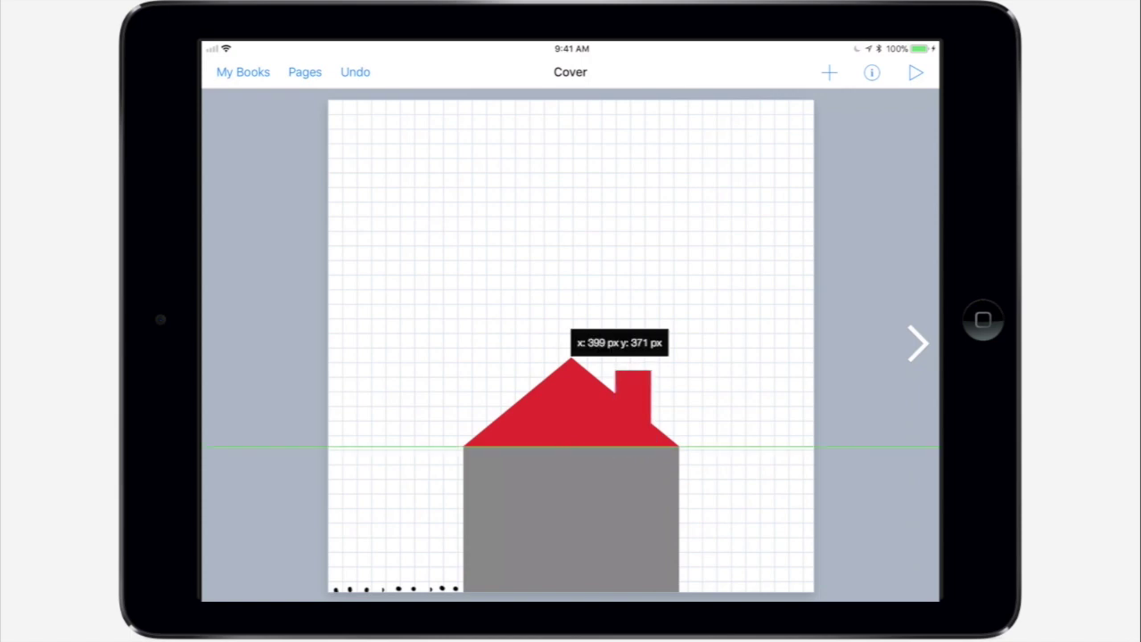
- Colour the chimney black and send it behind the roof
click(872, 72)
click(870, 167)
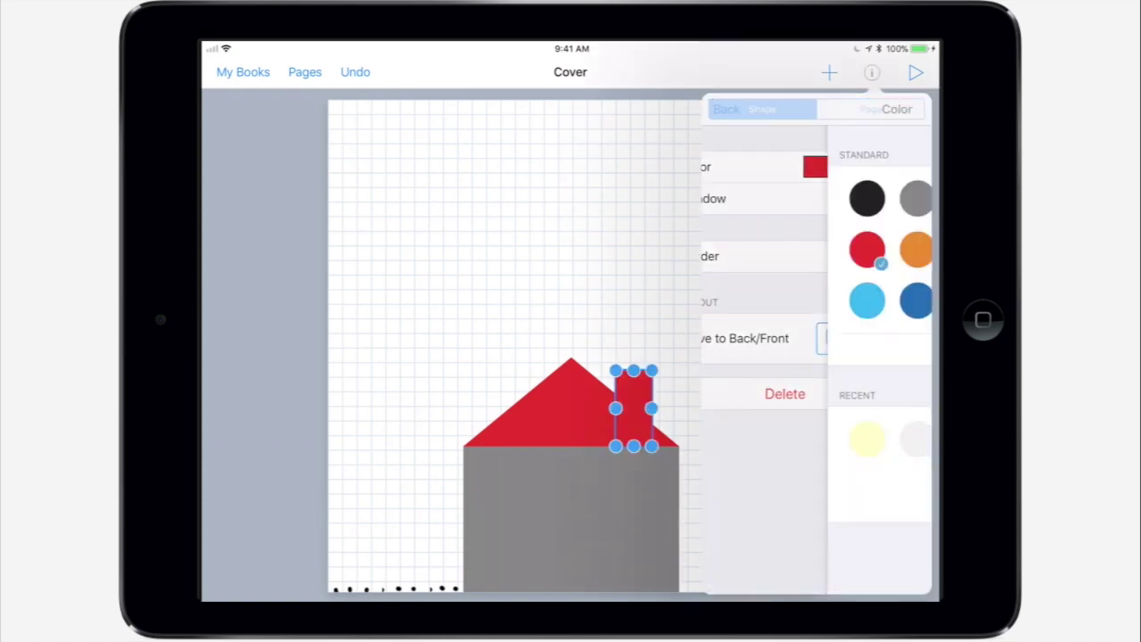
click(741, 198)
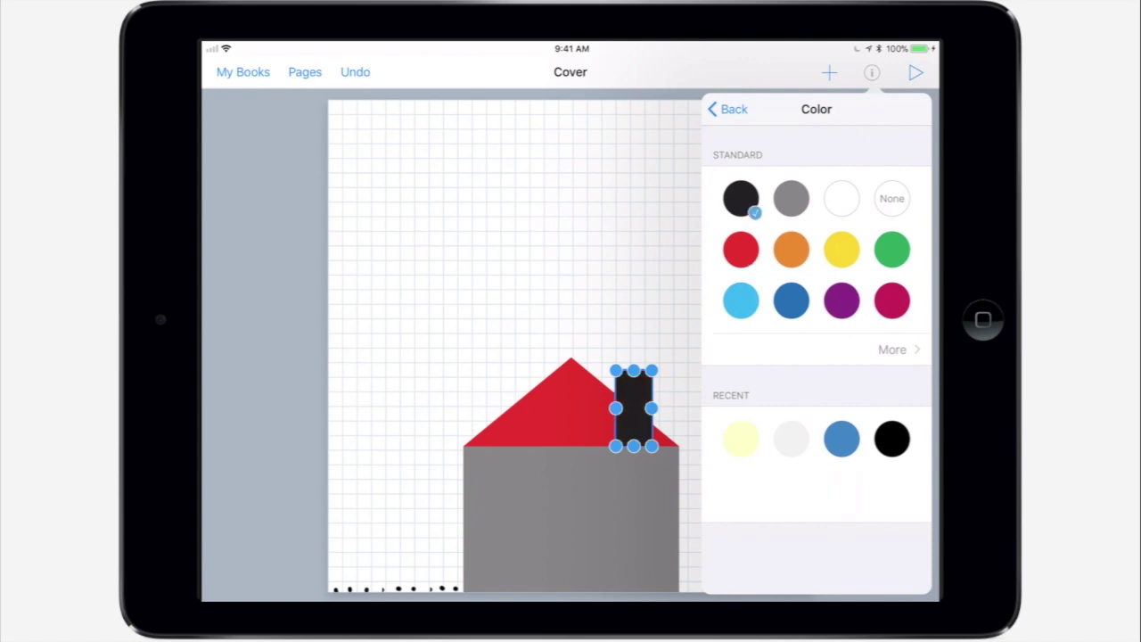
click(871, 72)
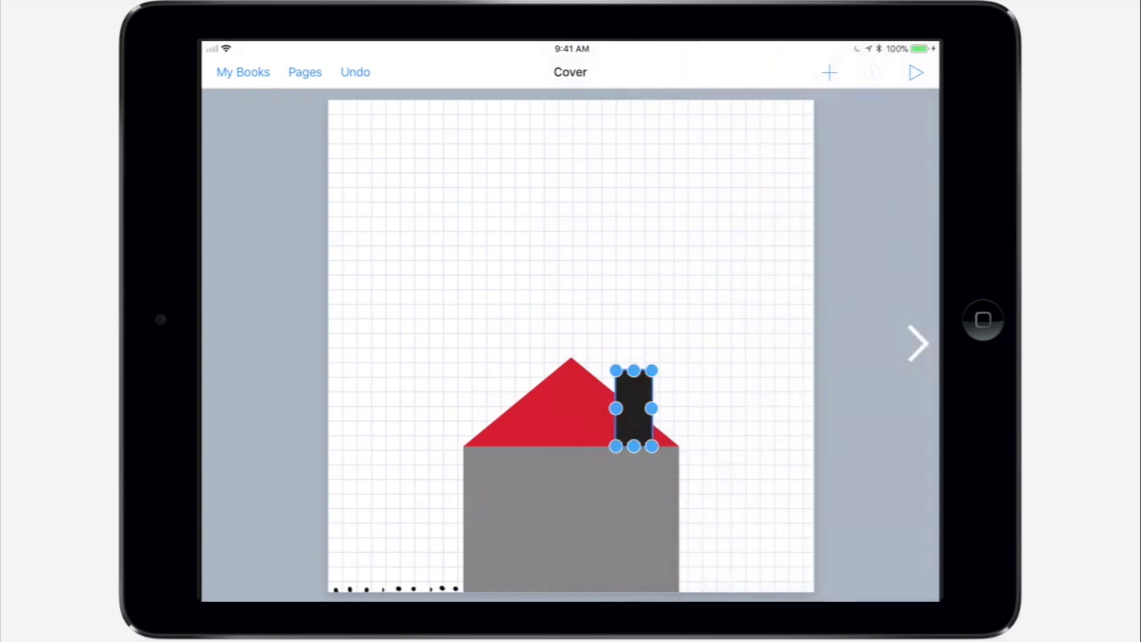
click(871, 72)
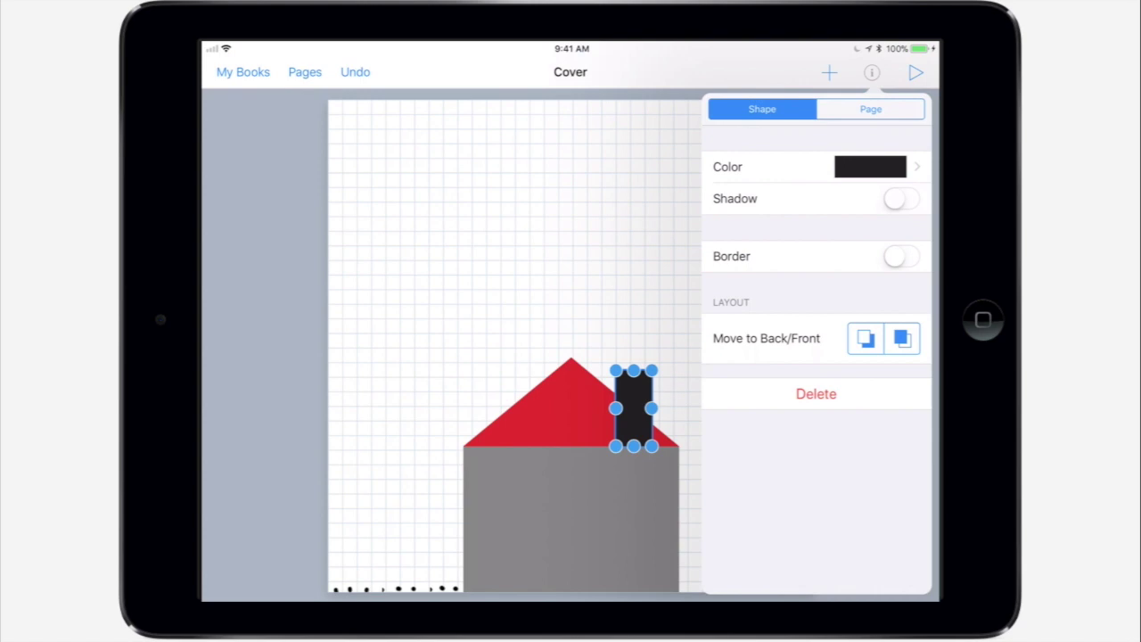
click(865, 338)
click(872, 72)
click(535, 223)
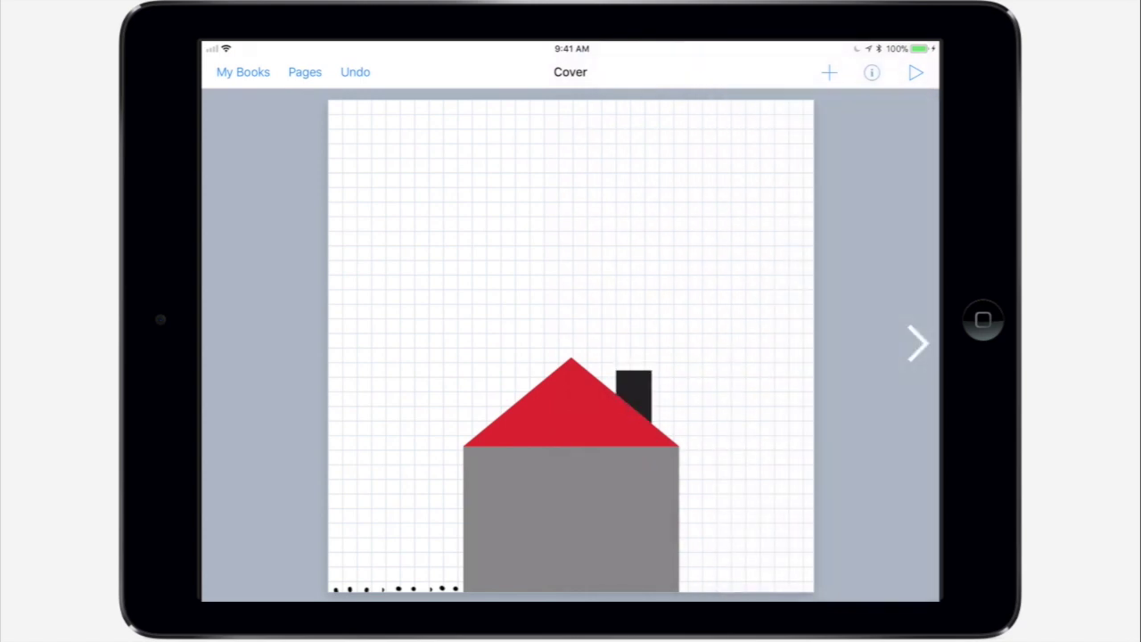